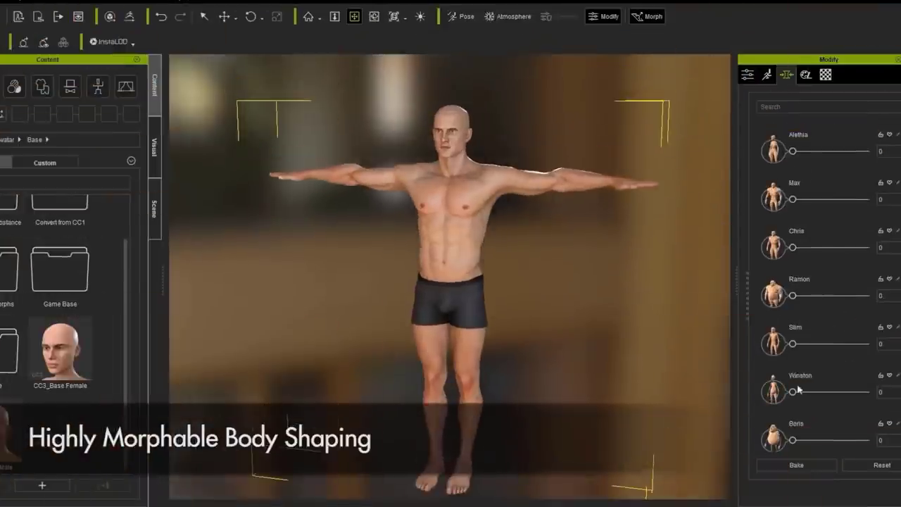
Push the Winston and another body morph slider up toward 100 for a cartoonish figure
left_click_drag(799, 390, 861, 392)
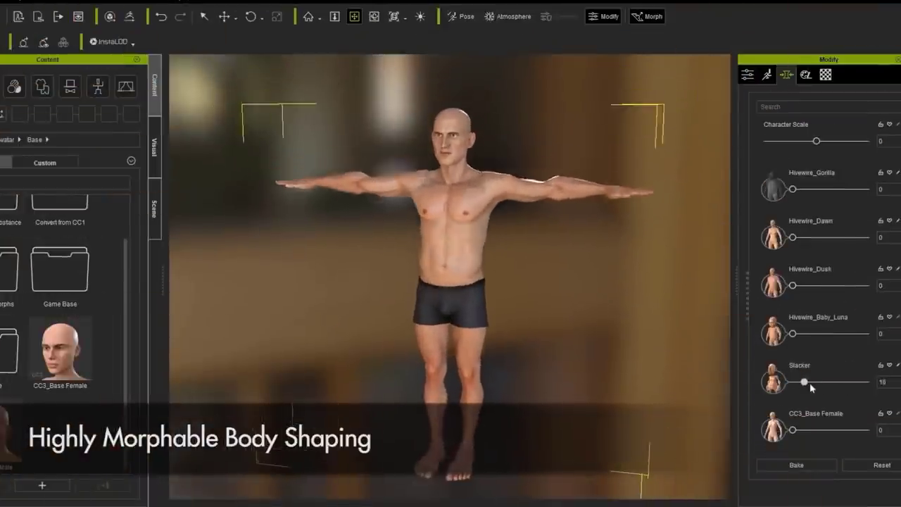
left_click_drag(800, 381, 868, 378)
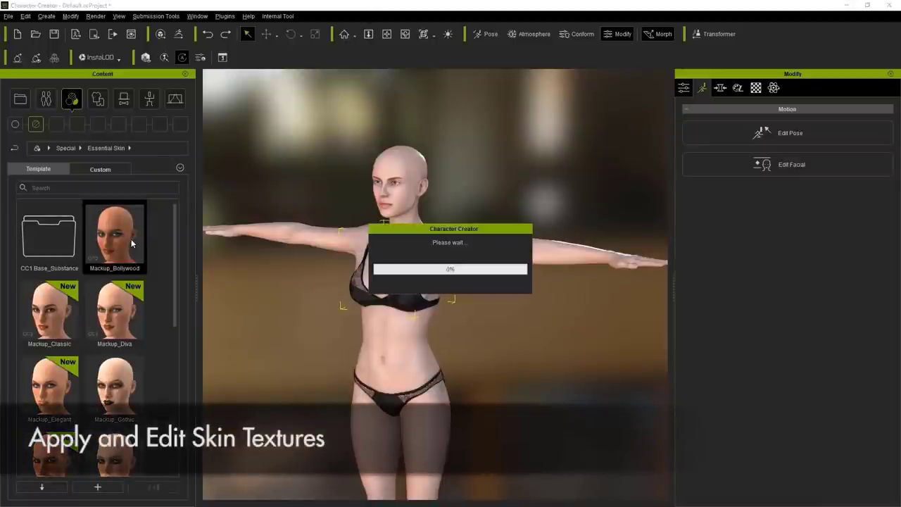
Apply the SP_Lizard skin to the character and orbit around to inspect it
right_click_drag(543, 322, 218, 327)
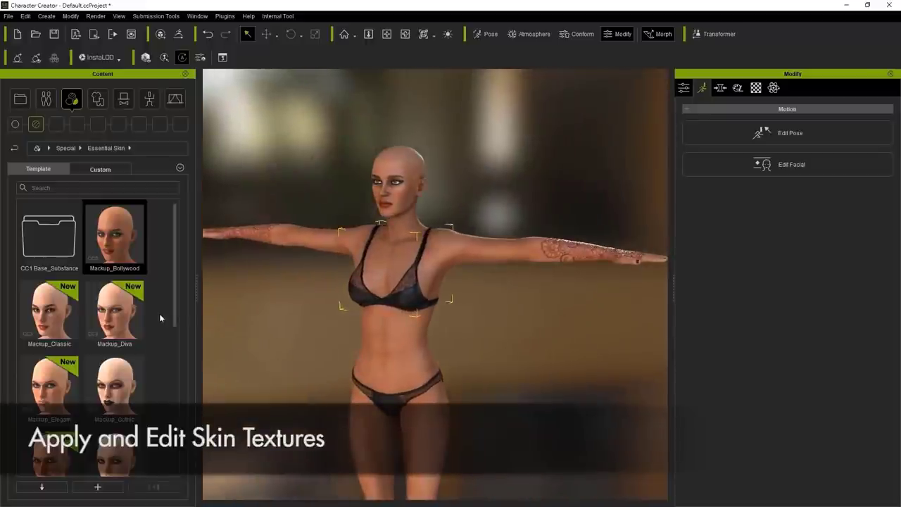
scroll(140, 302, "down", 5)
double_click(129, 297)
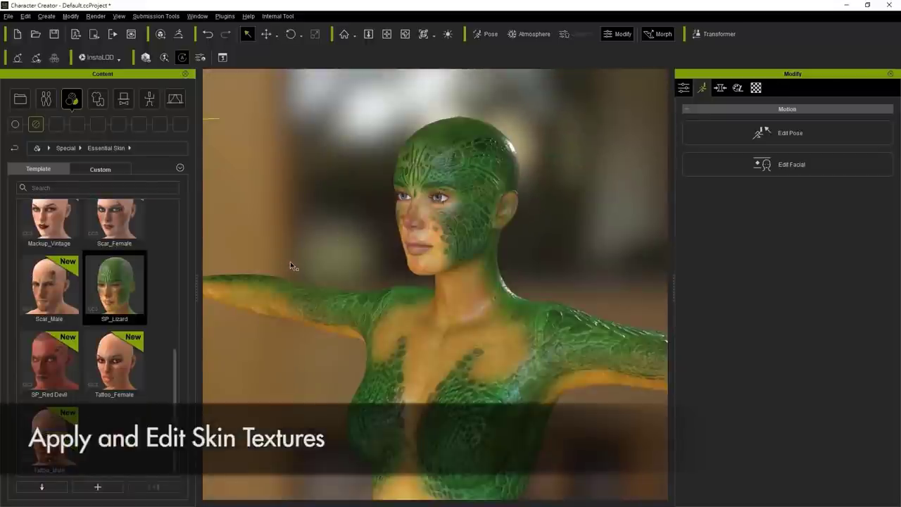
mouse_move(290, 262)
right_mouse_down()
mouse_move(599, 315)
mouse_move(531, 249)
right_mouse_up()
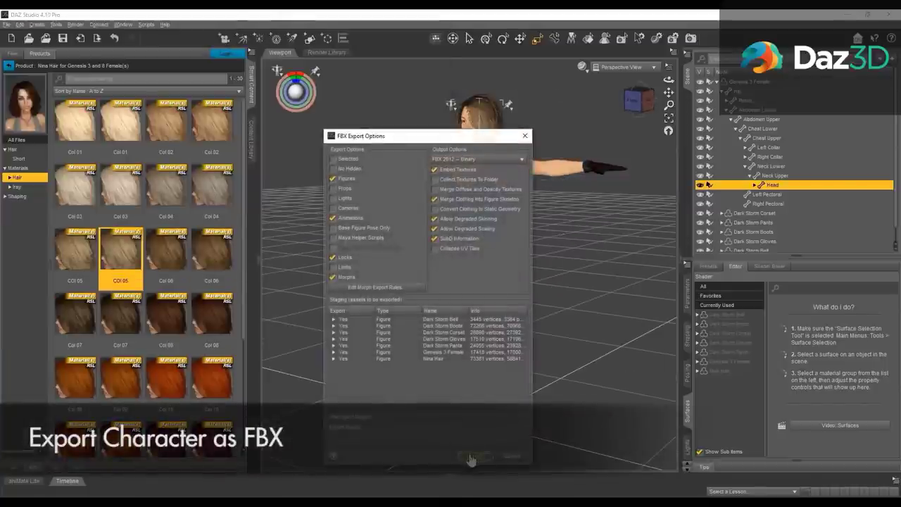
left_click(471, 459)
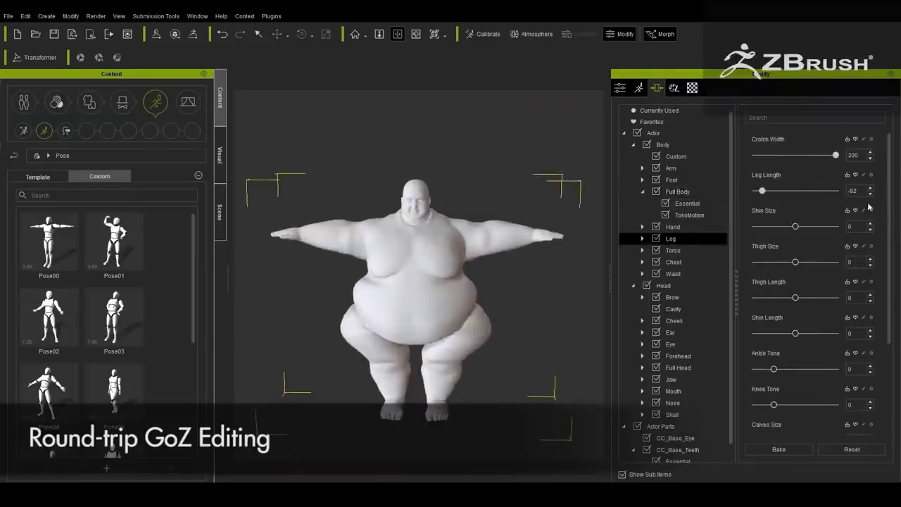
Send the obese character to ZBrush via GoZ and continue past the info notice
left_click(268, 40)
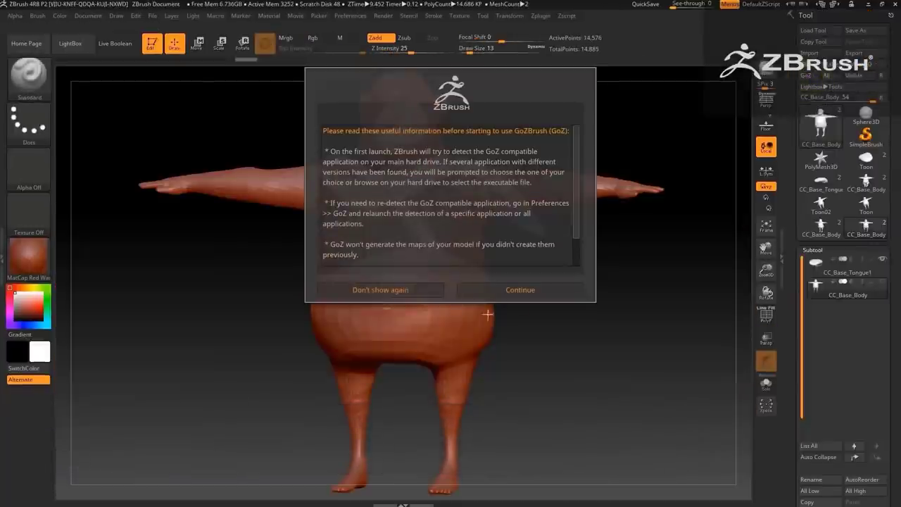
left_click(511, 291)
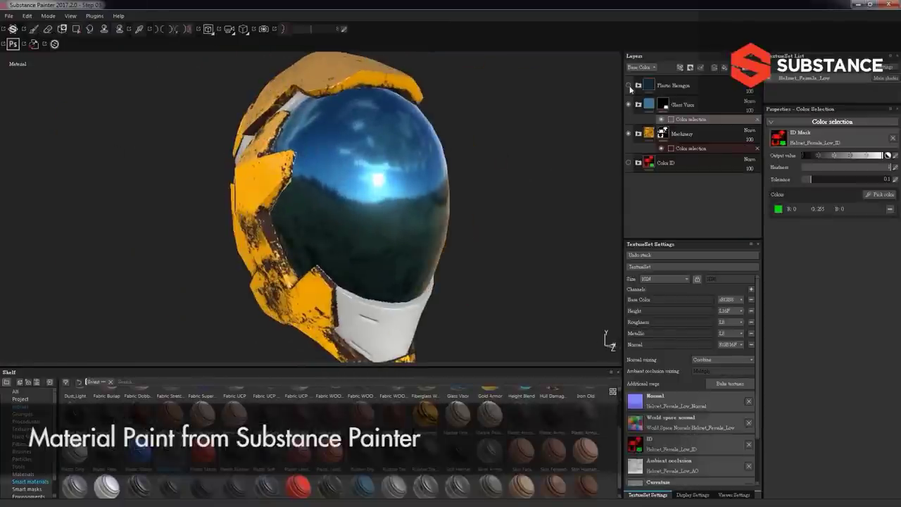
Open the options menu for the top helmet material layer
right_click(711, 84)
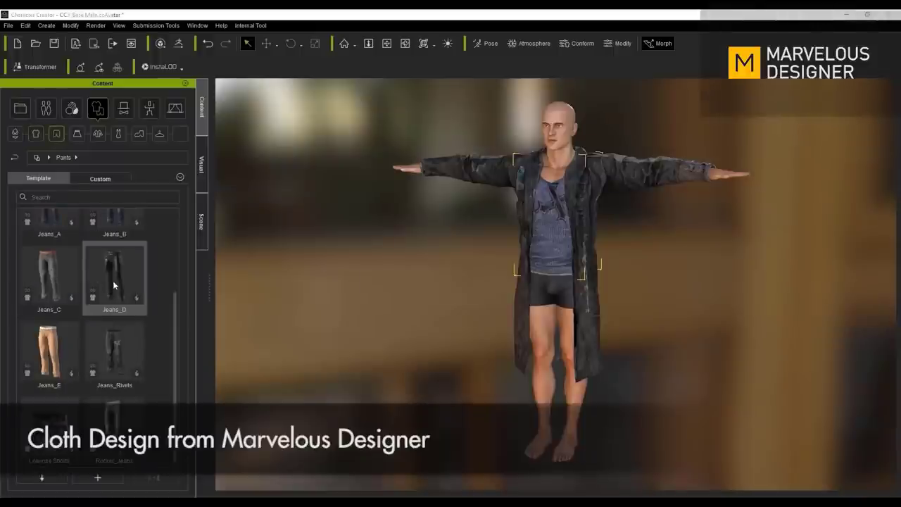
Put the Jeans_D pants on the bald male character
double_click(112, 280)
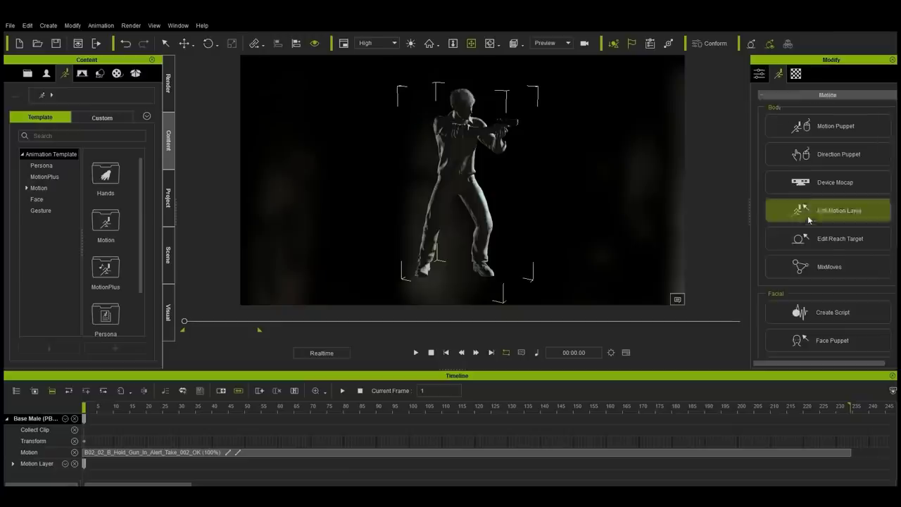
Review the gunman's motion layer at frames 52 and 32, then play the adjusted animation
left_click(815, 207)
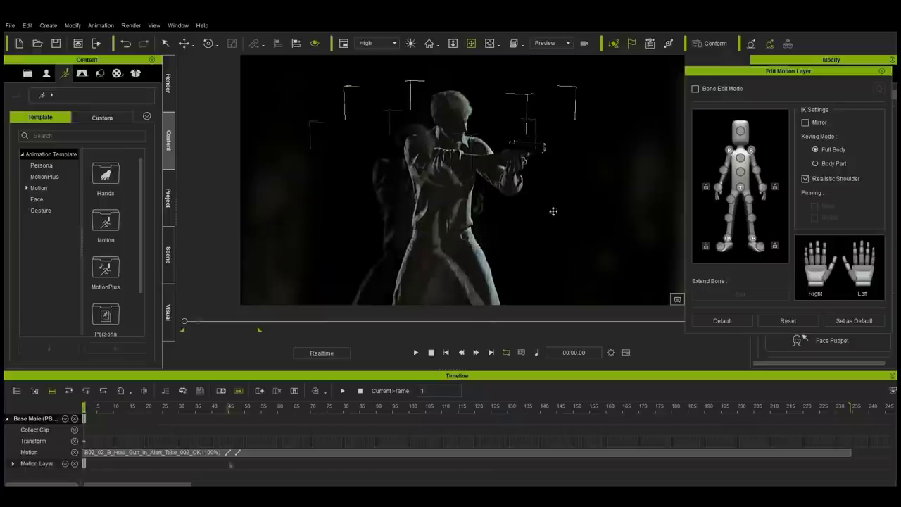
left_click(257, 412)
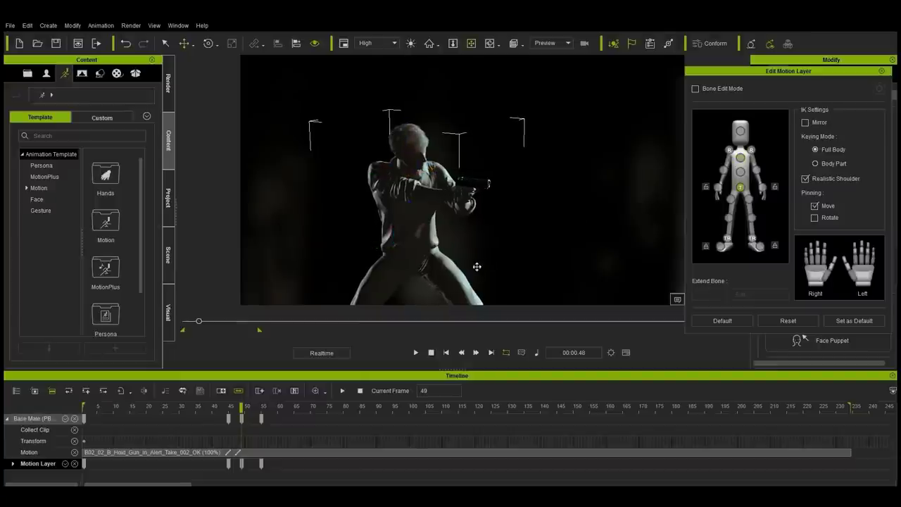
left_click(183, 408)
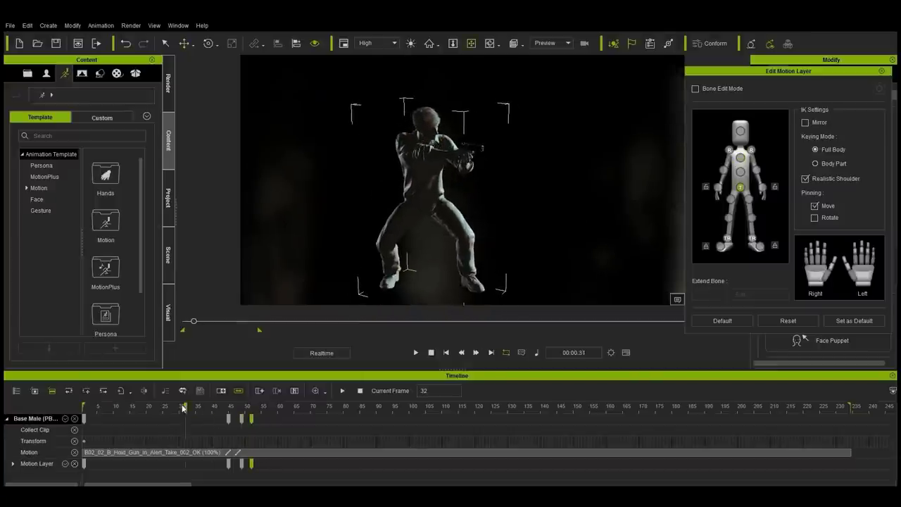
left_click(344, 392)
left_click(344, 392)
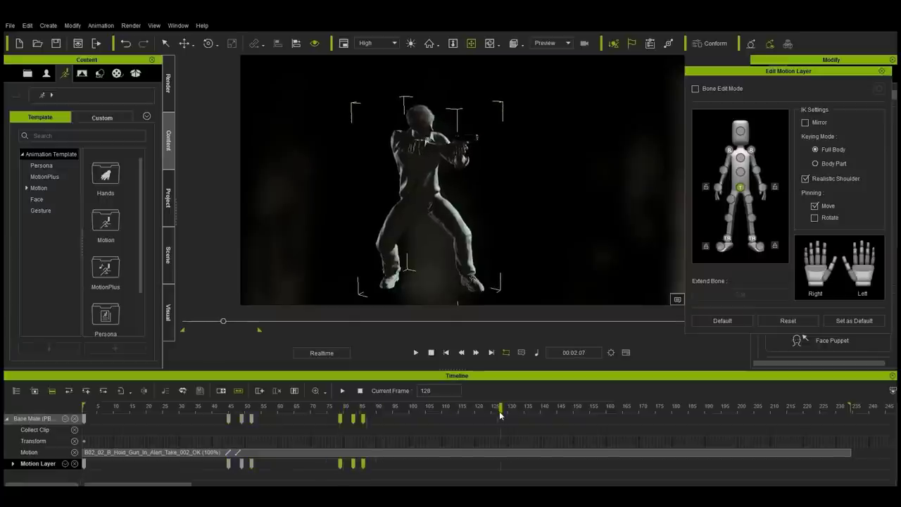
key("space")
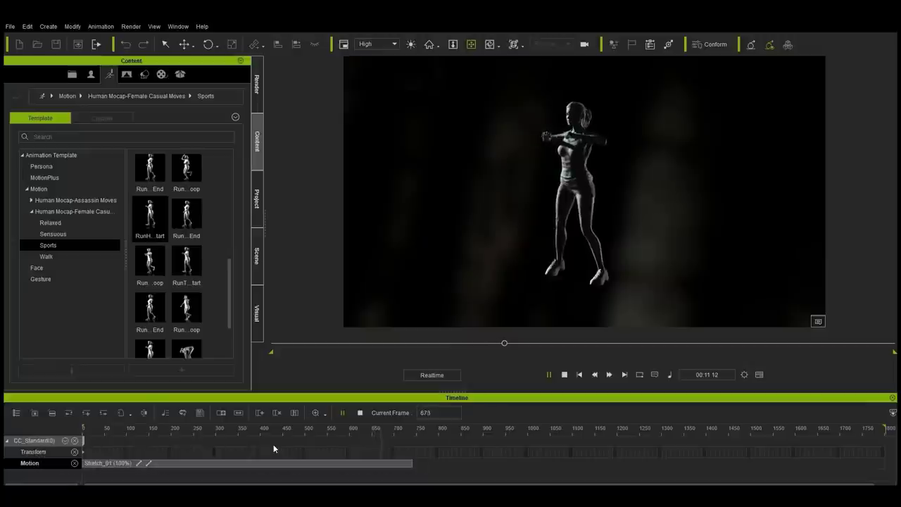
Append RunHelio_Start, RunHelio_Loop and another running loop after Stretch_01, playing back each addition
key("space")
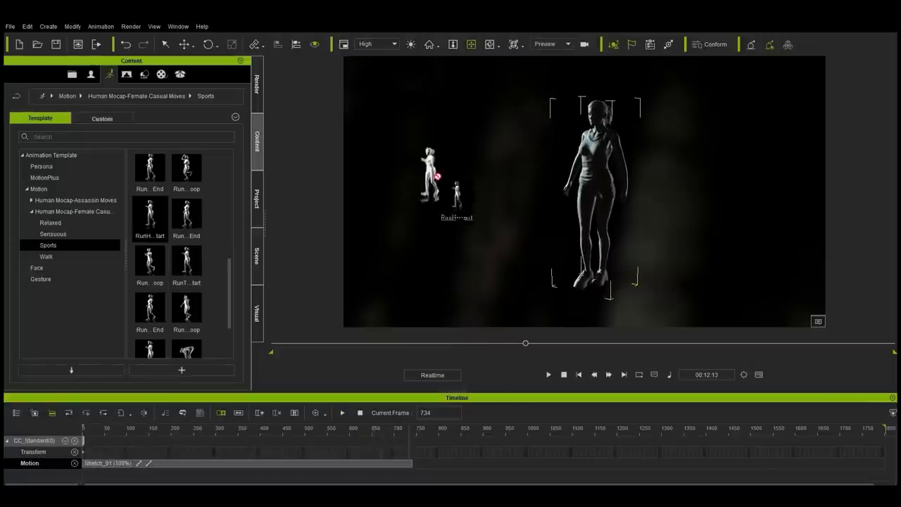
left_click_drag(437, 176, 592, 187)
key("space")
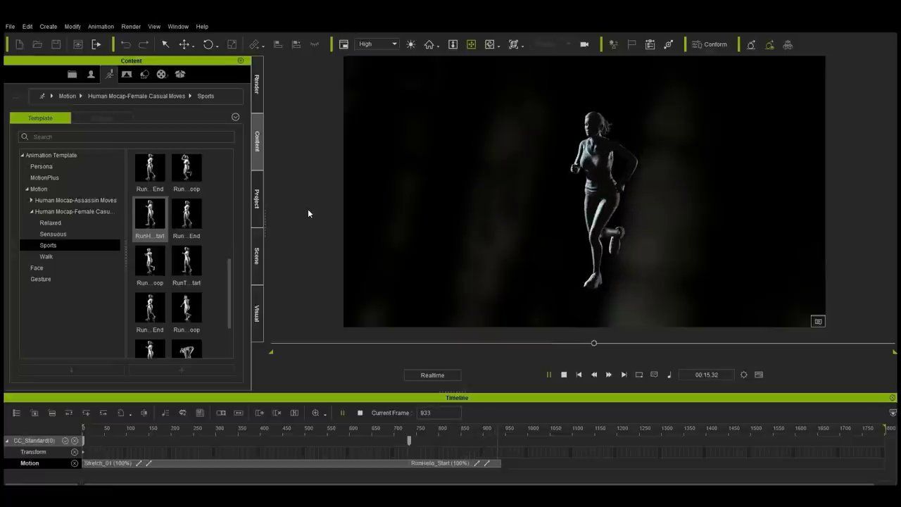
key("space")
left_click_drag(187, 169, 592, 183)
key("space")
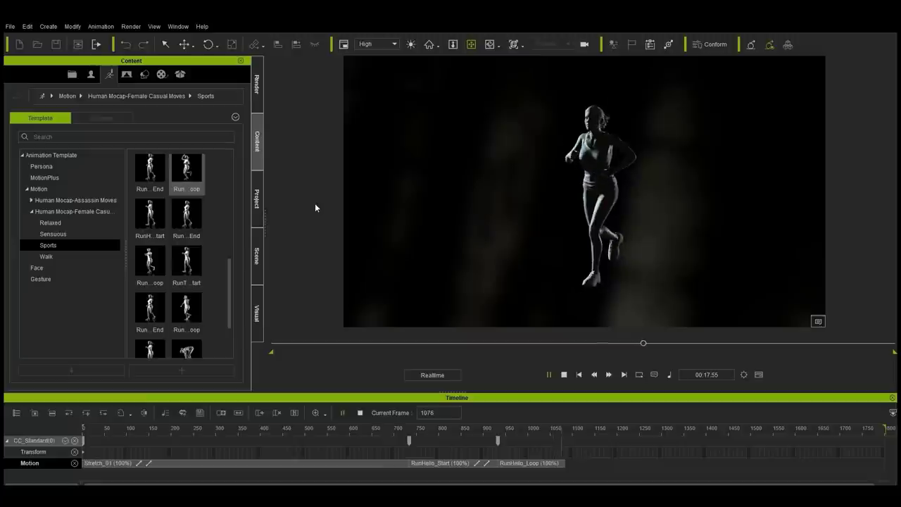
left_click_drag(150, 264, 607, 184)
key("space")
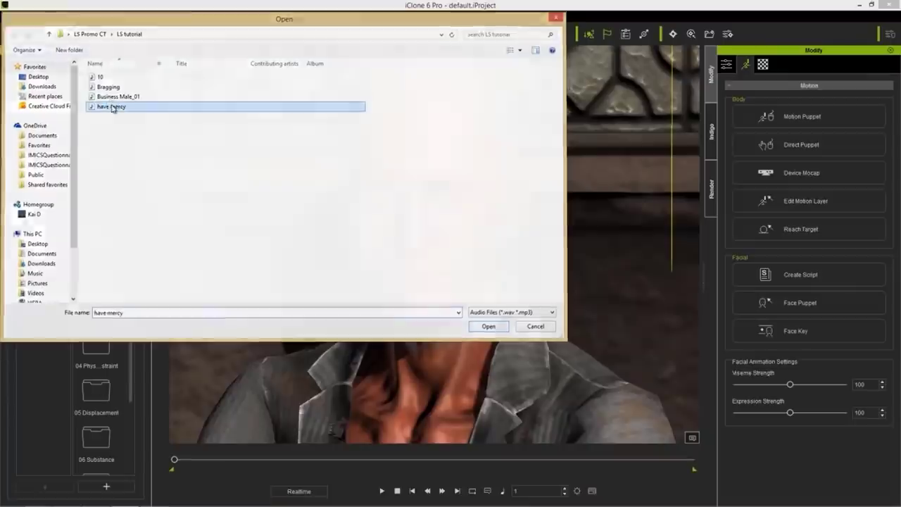
Load the have mercy audio onto the bald man and show the timeline
key("space")
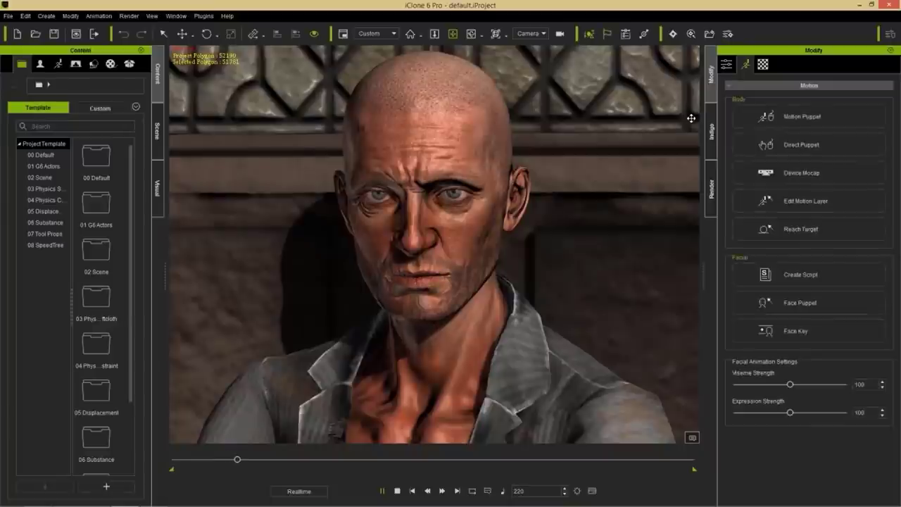
key("F3")
left_click_drag(238, 500, 180, 501)
Enable Reduce Lip Keys in the viseme clip's Lip Sync Options and open a lip key
right_click(157, 437)
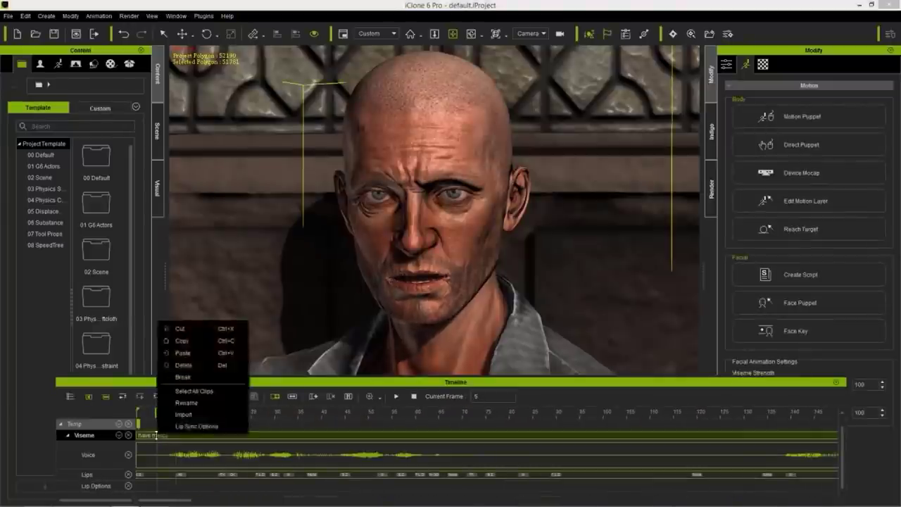
left_click(184, 422)
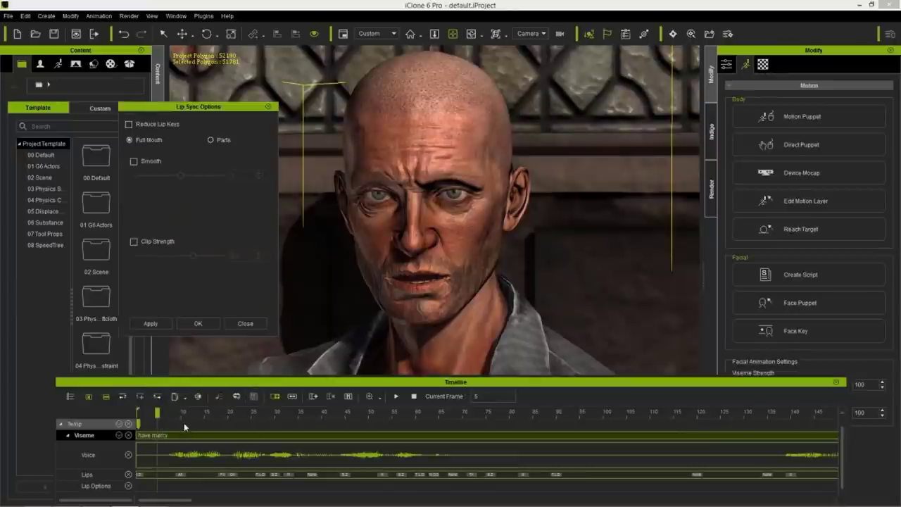
left_click(156, 323)
left_click(200, 324)
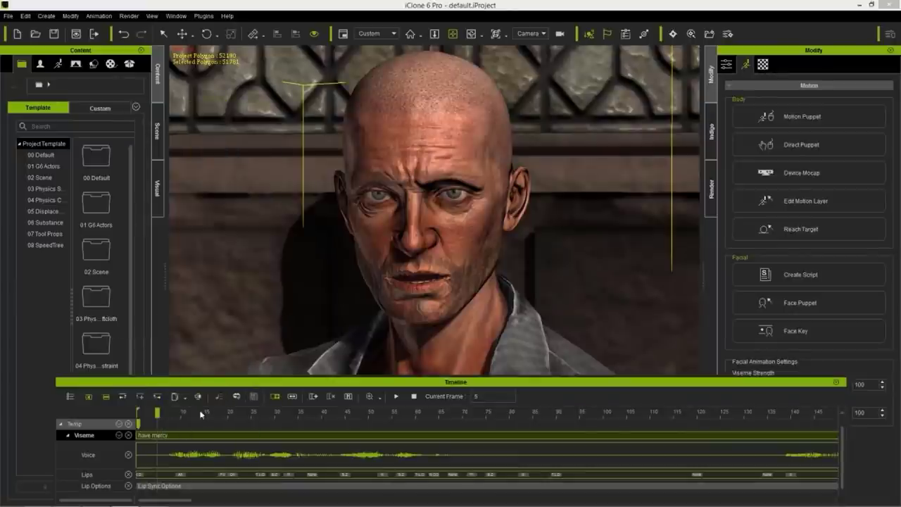
double_click(160, 477)
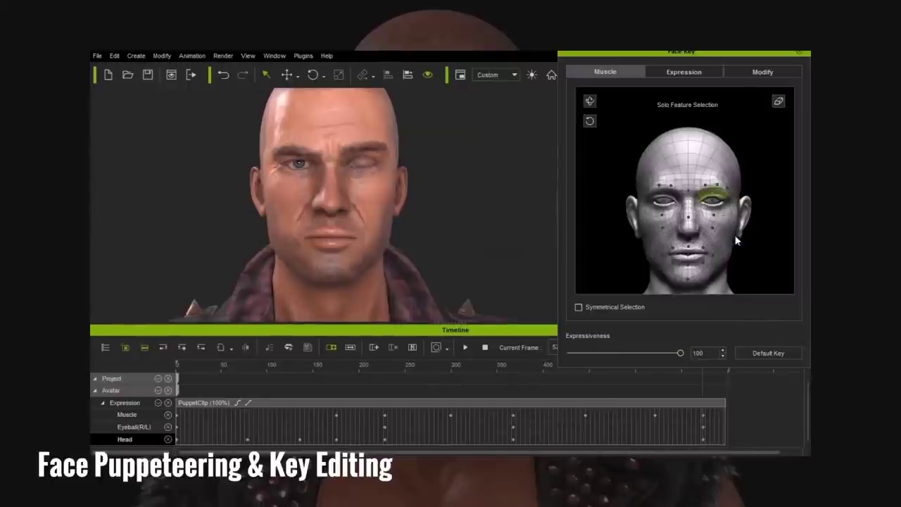
Browse the 06-Surprise expression presets to key Surprise_12 on the bald man
left_click(684, 73)
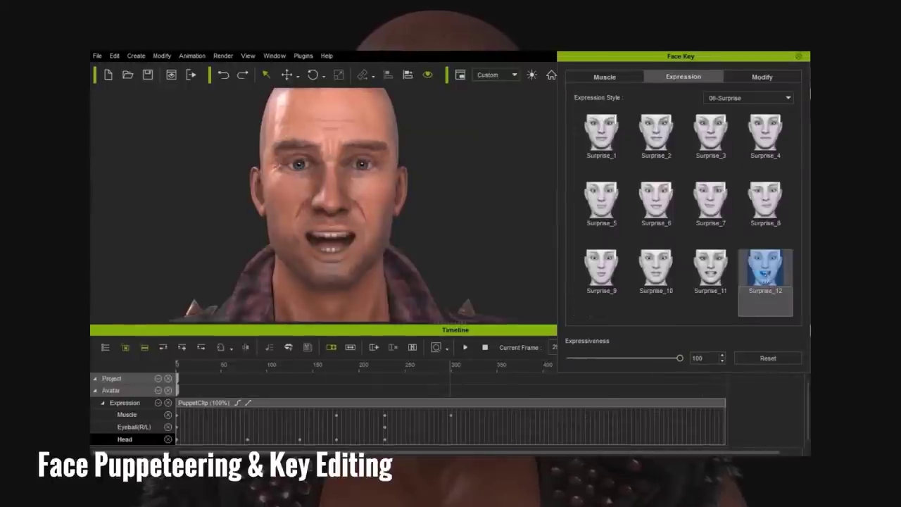